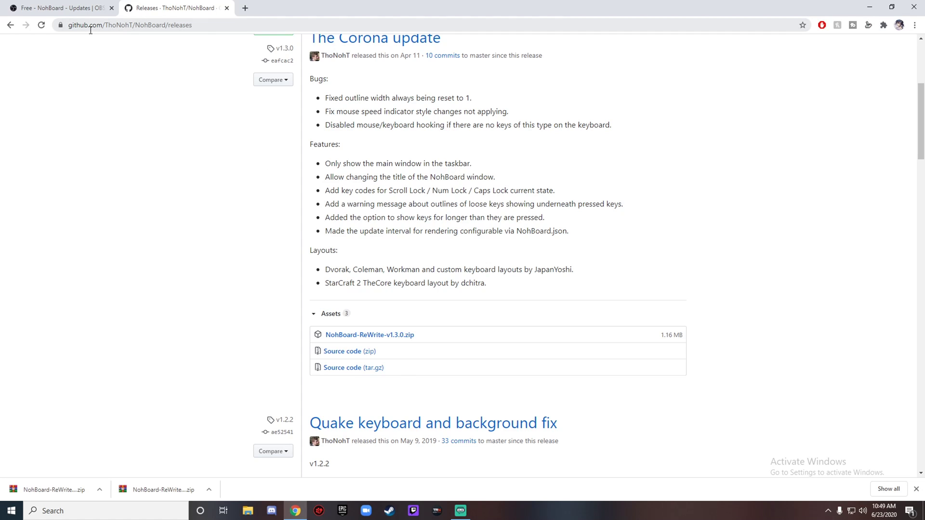
Step: Download NohBoard-ReWrite-v1.3.0.zip from the assets of The Corona update release
scroll(279, 142, up, 3)
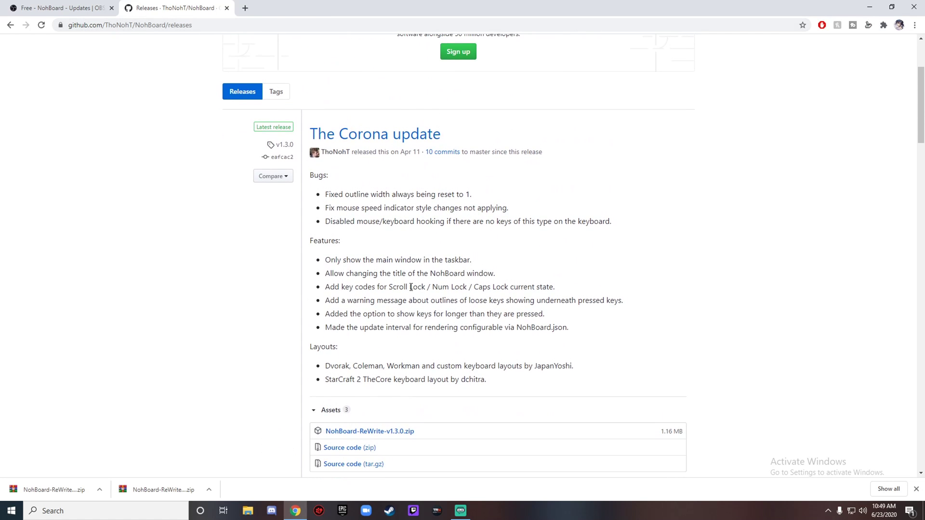
scroll(412, 287, down, 3)
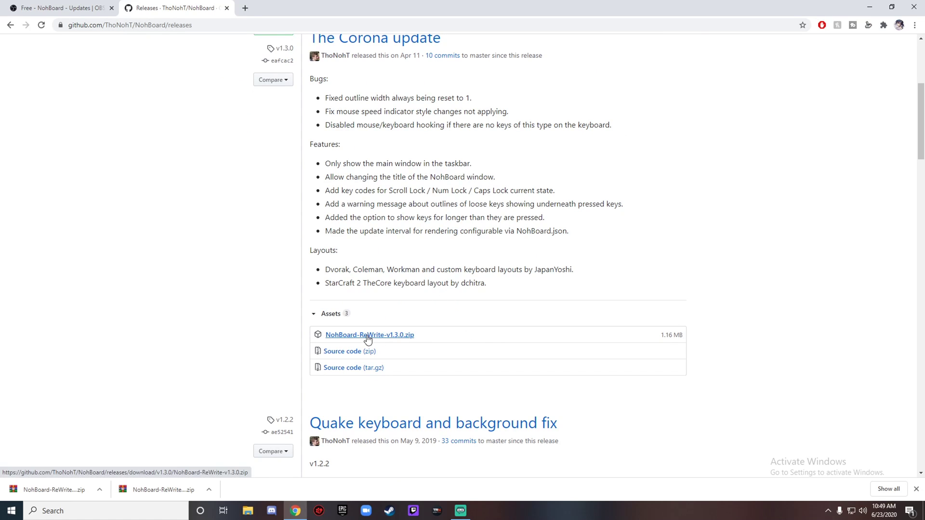
click(393, 340)
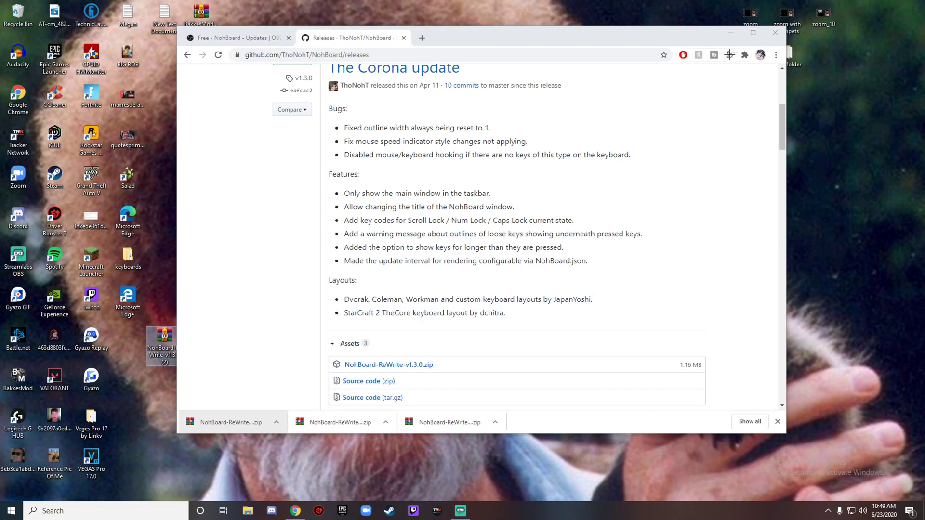
Step: Extract the downloaded NohBoard archive on the desktop into its own folder and move that folder to a free area of the desktop
click(732, 34)
drag(166, 340, 133, 338)
right_click(133, 338)
click(194, 381)
right_click(127, 336)
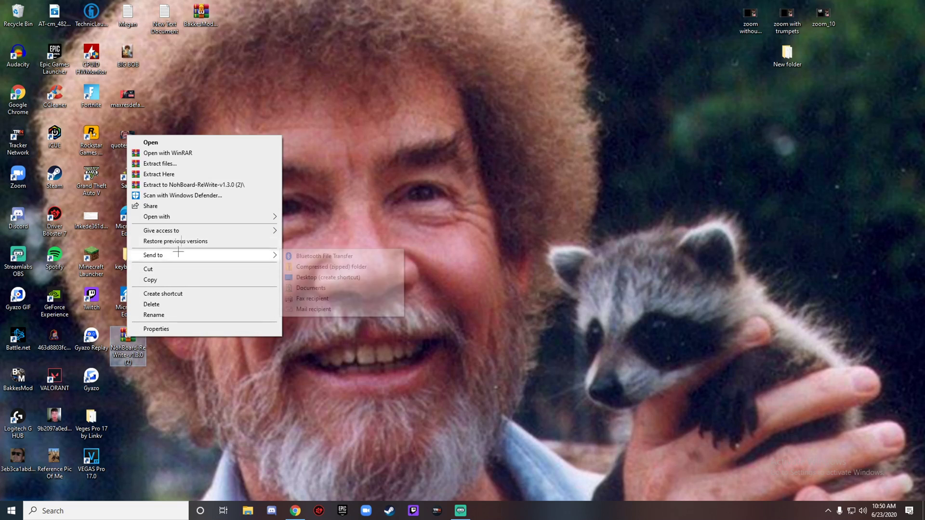
click(184, 184)
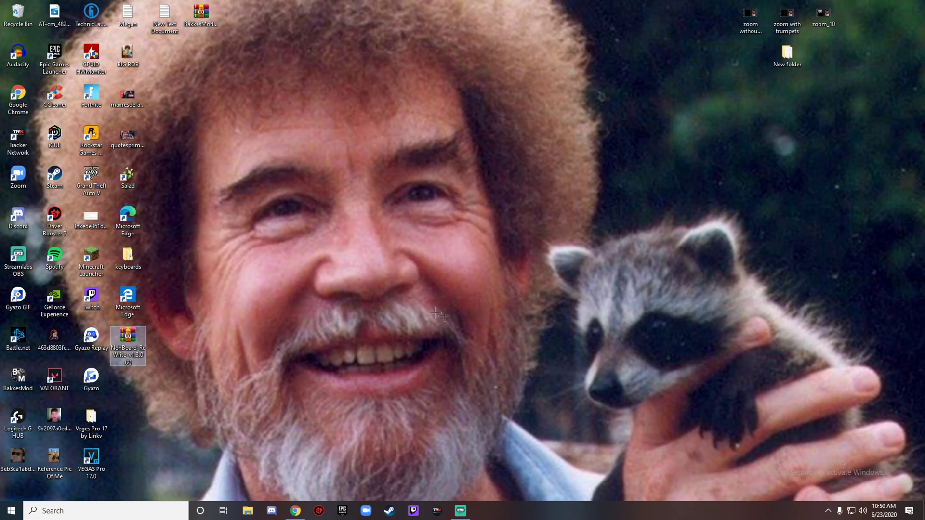
drag(129, 382, 366, 35)
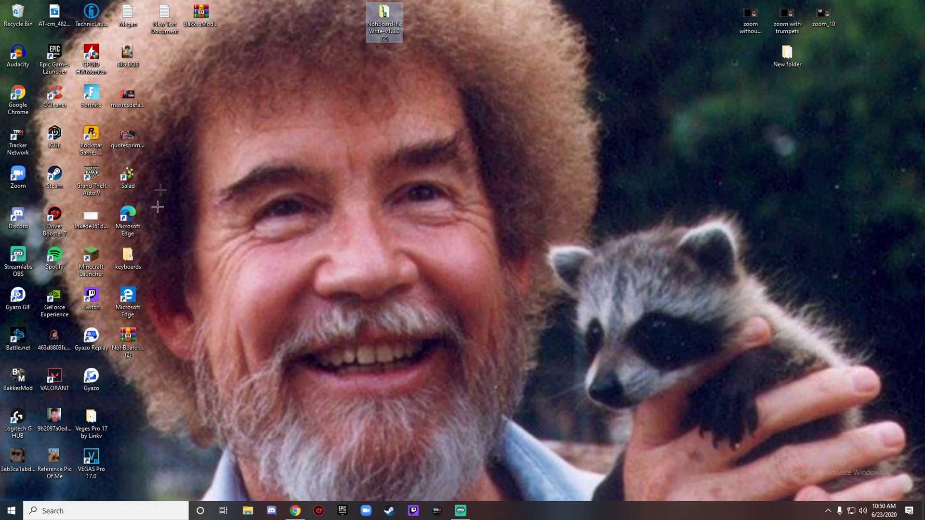
drag(405, 5, 561, 52)
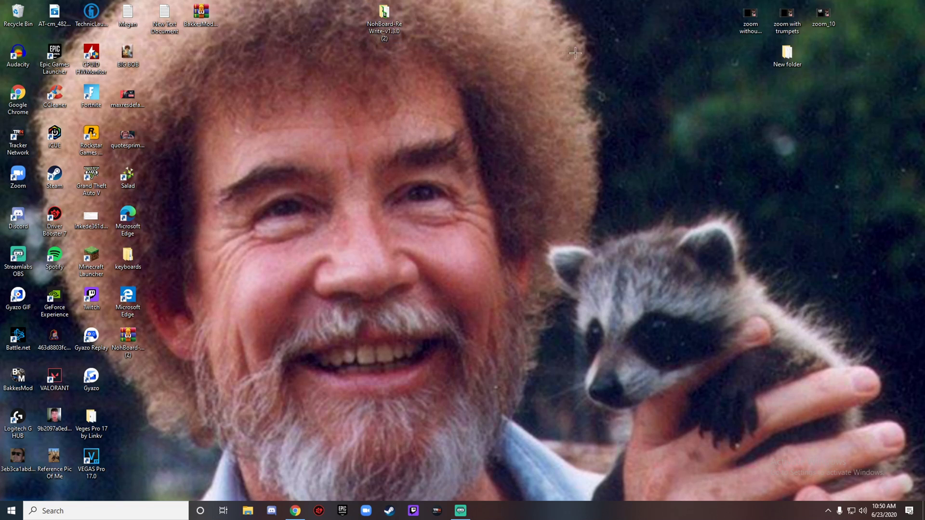
Step: Launch the NohBoard application from the extracted folder and place its window above the folder window
double_click(384, 17)
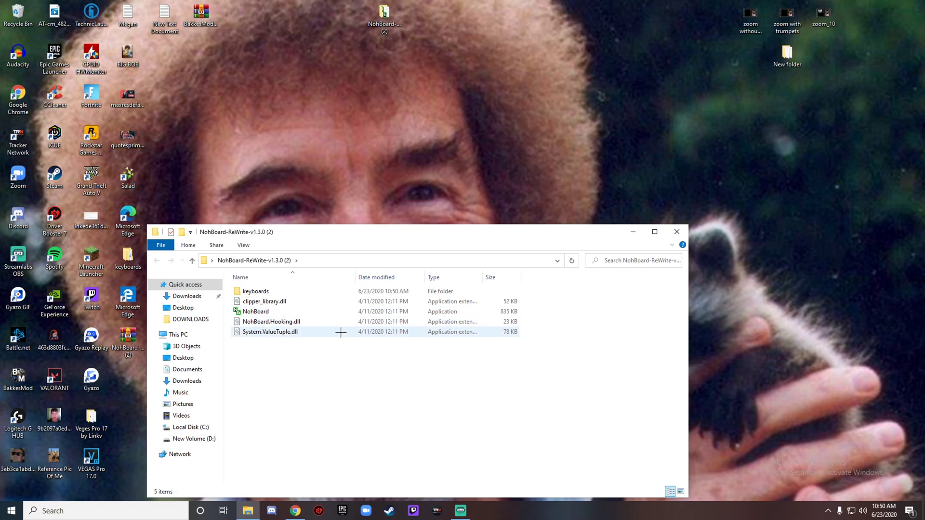
click(633, 232)
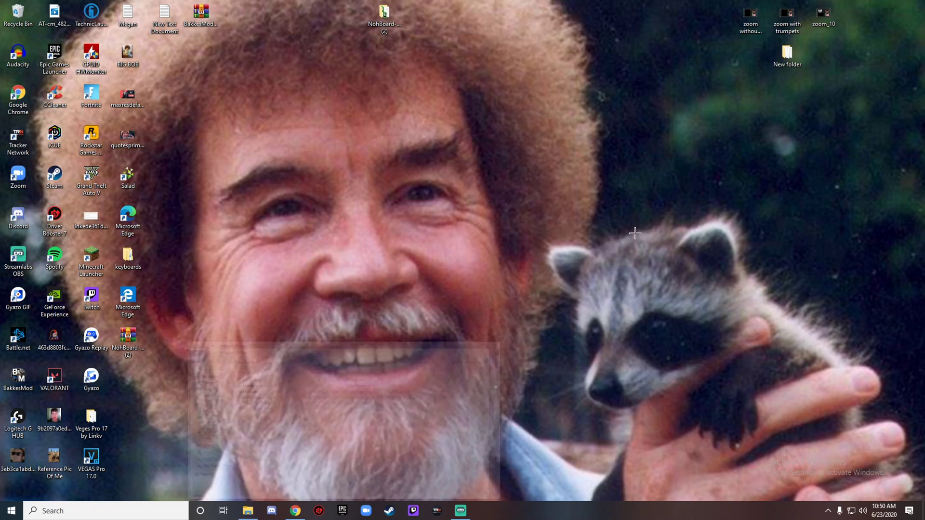
double_click(382, 19)
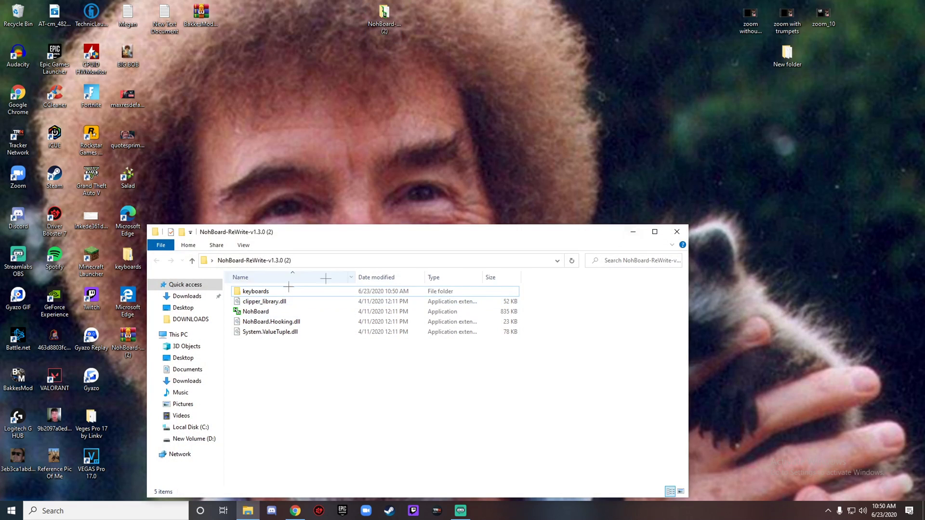
double_click(262, 311)
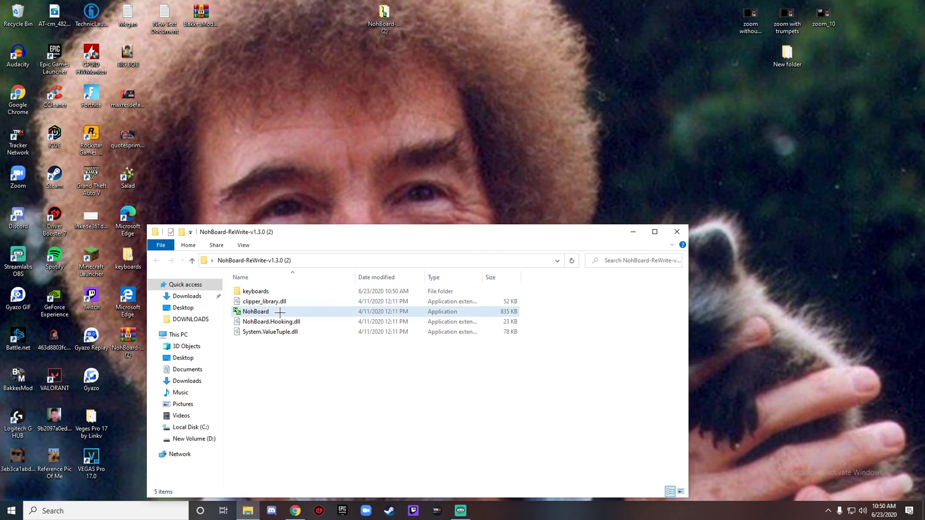
drag(70, 20, 283, 11)
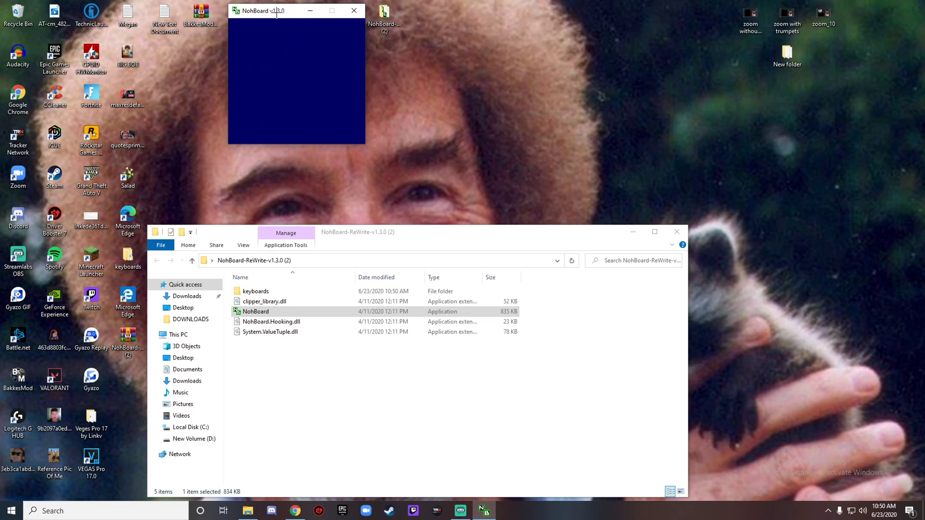
Step: Review NohBoard's input, trapping and capitalization settings and accept them
right_click(287, 73)
click(316, 78)
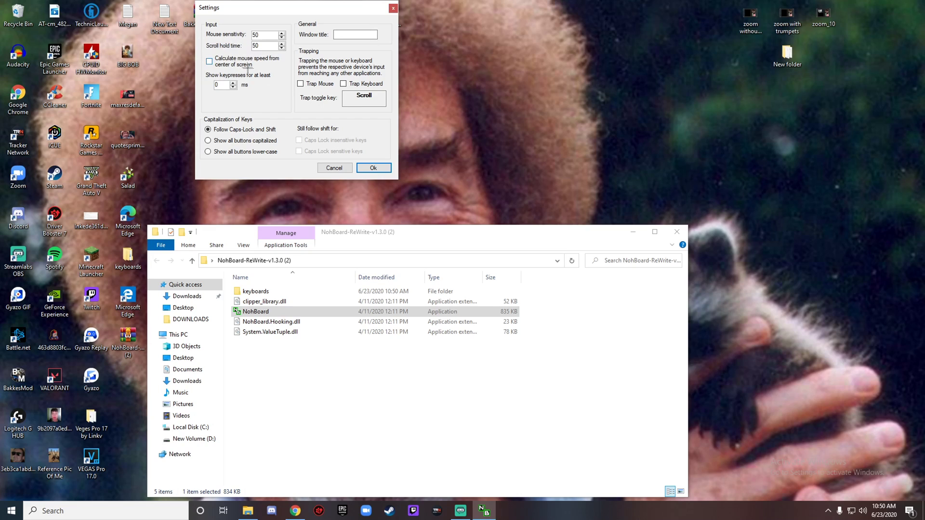
click(373, 168)
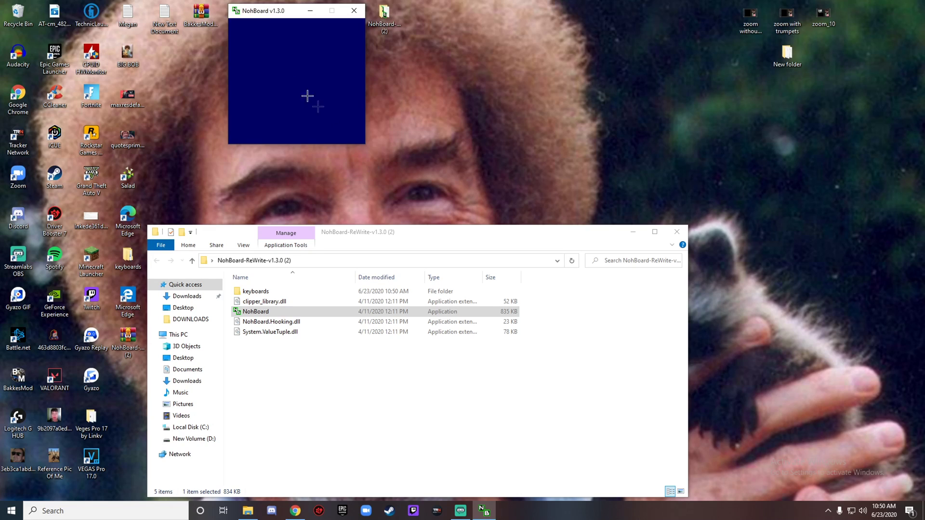
Step: Start loading a keyboard in NohBoard and choose the BurningFish category
right_click(308, 49)
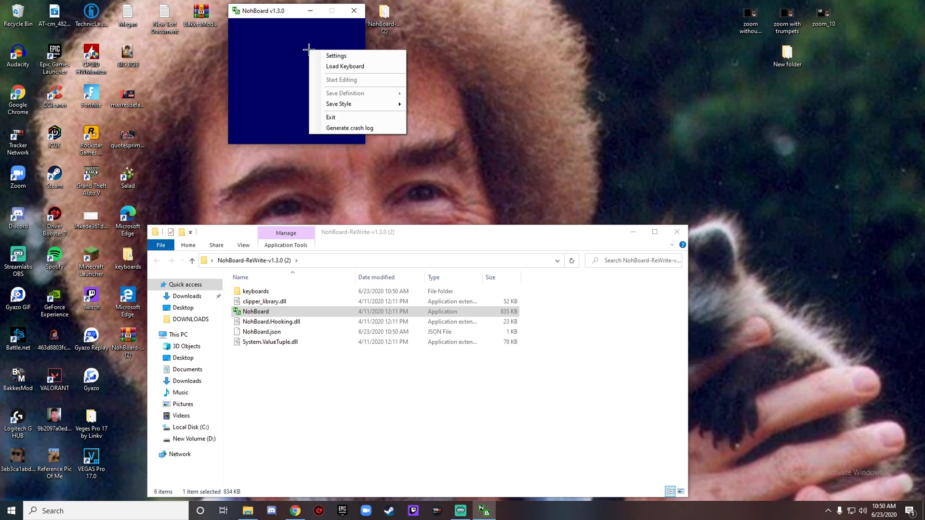
click(339, 65)
click(251, 31)
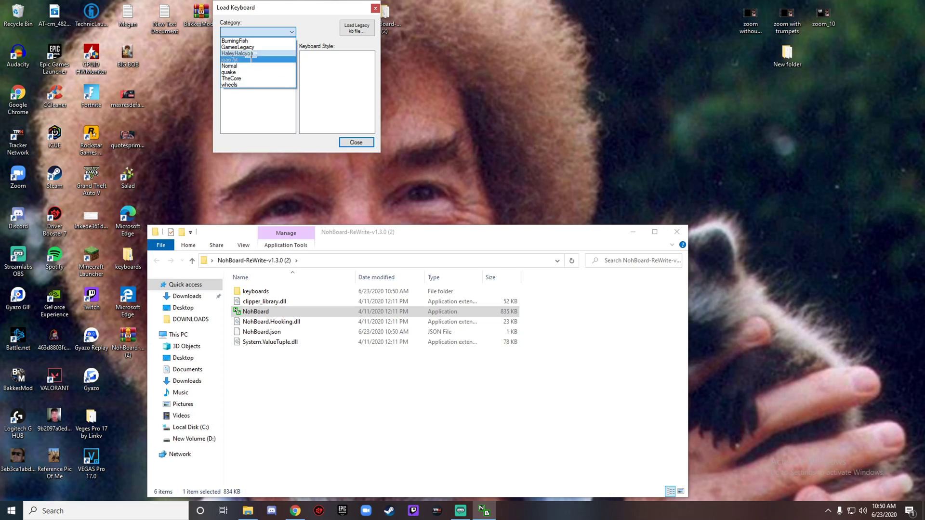
click(241, 40)
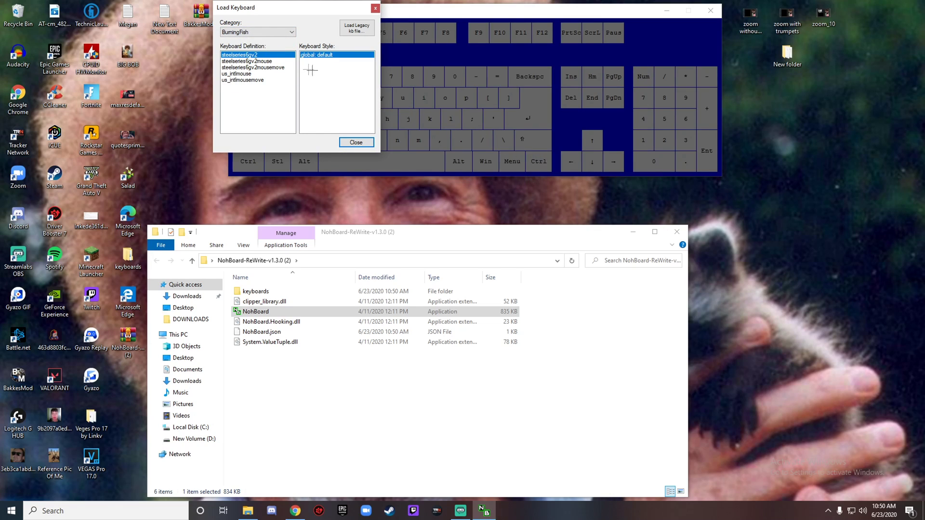
Step: Preview the keyboards of the GamesLegacy, HaleyHalcyon and joao7yt categories
click(255, 31)
click(249, 62)
click(247, 31)
click(240, 47)
drag(312, 6, 435, 35)
click(402, 60)
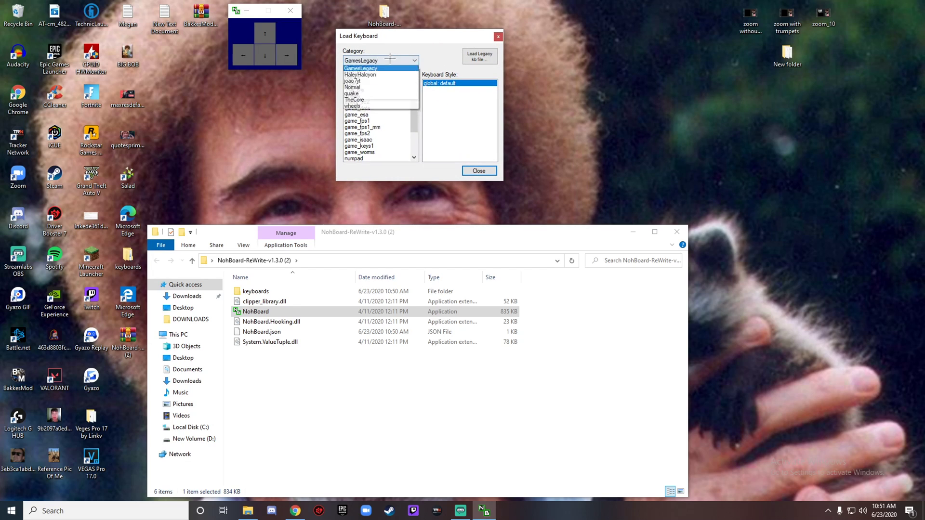
click(367, 82)
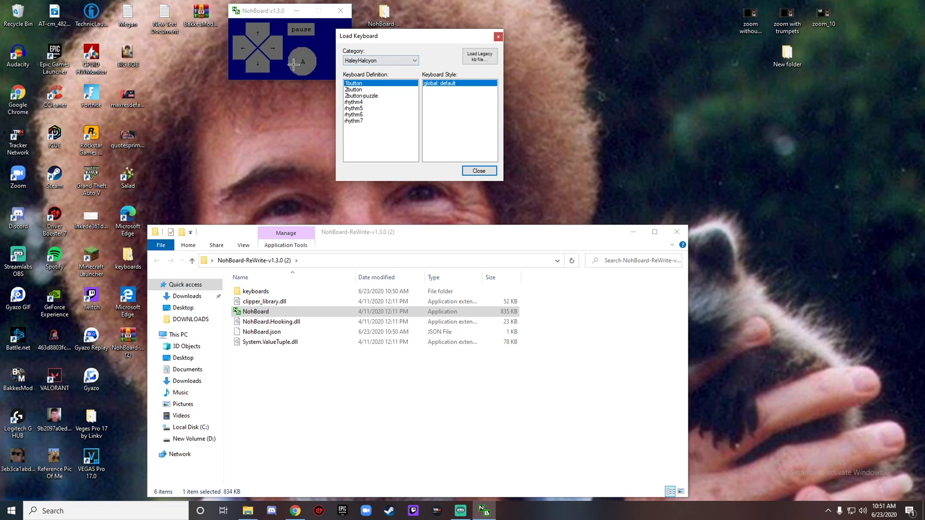
click(359, 61)
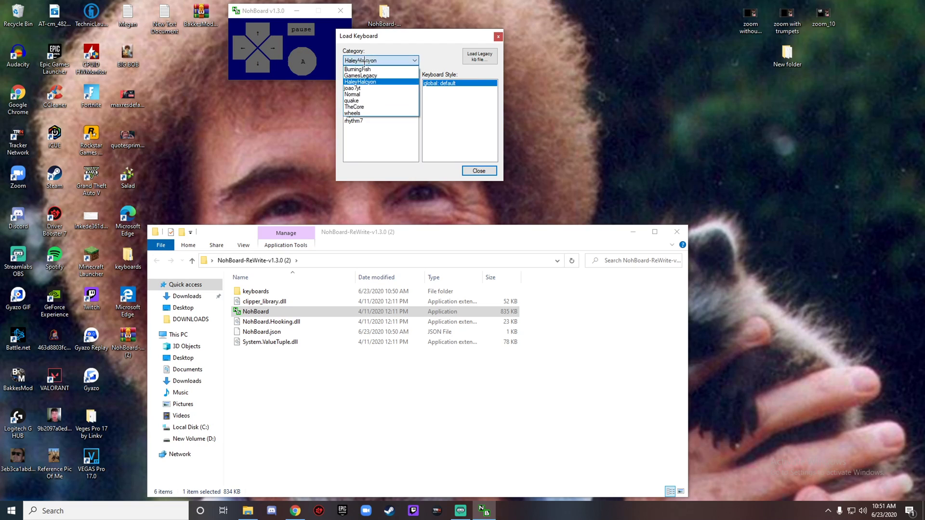
click(367, 86)
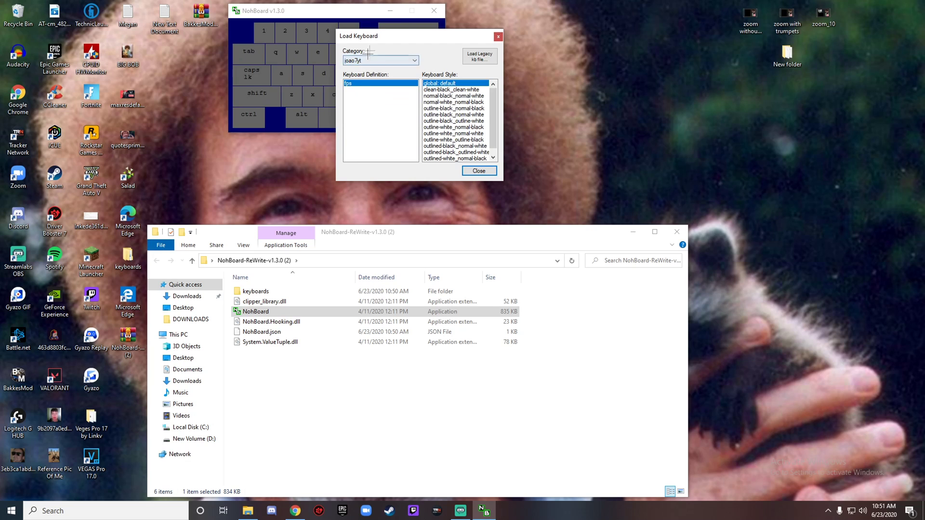
Step: Move the Load Keyboard dialog clear of the preview and try the Normal, quake, TheCore and wheels categories
drag(366, 36, 520, 44)
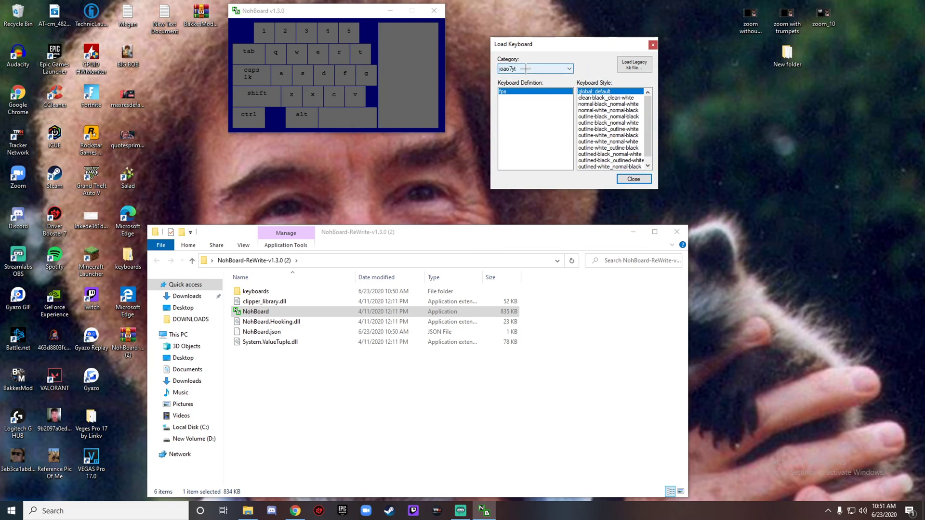
click(554, 69)
click(516, 101)
drag(555, 47, 749, 187)
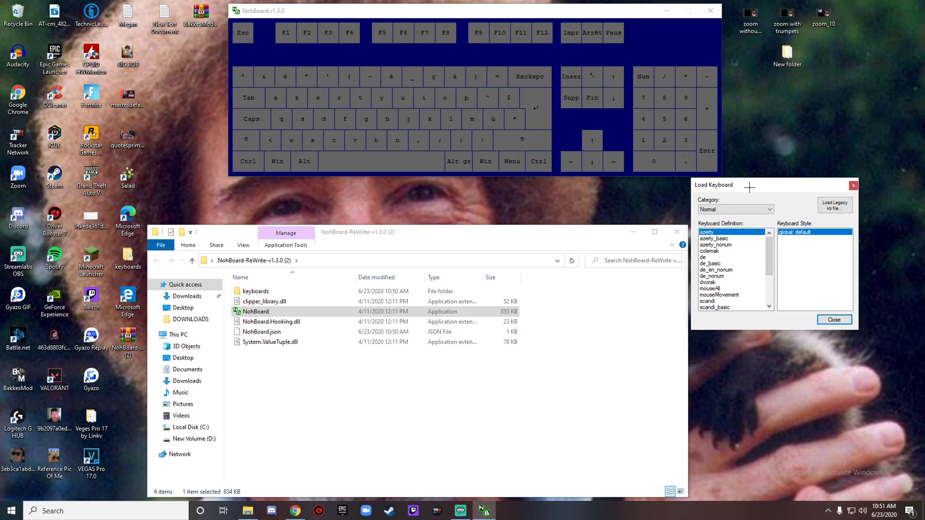
click(728, 208)
click(723, 243)
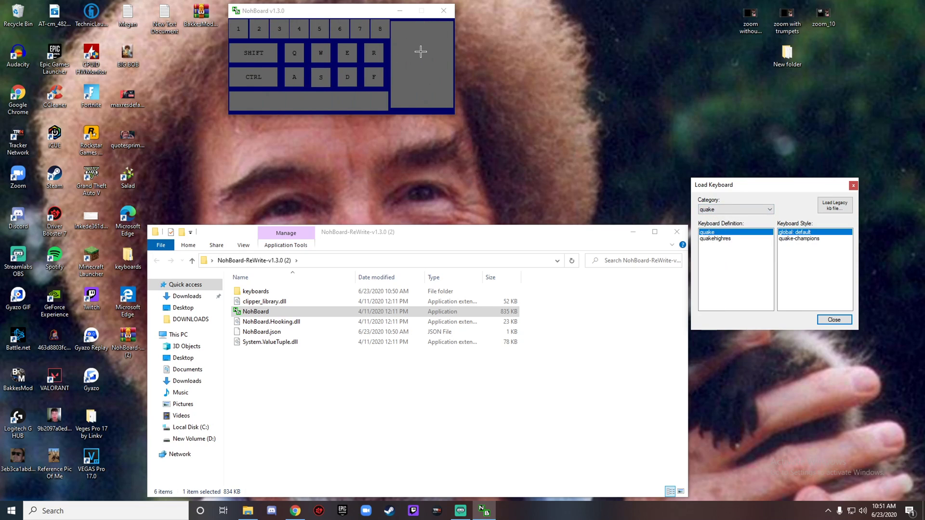
click(732, 209)
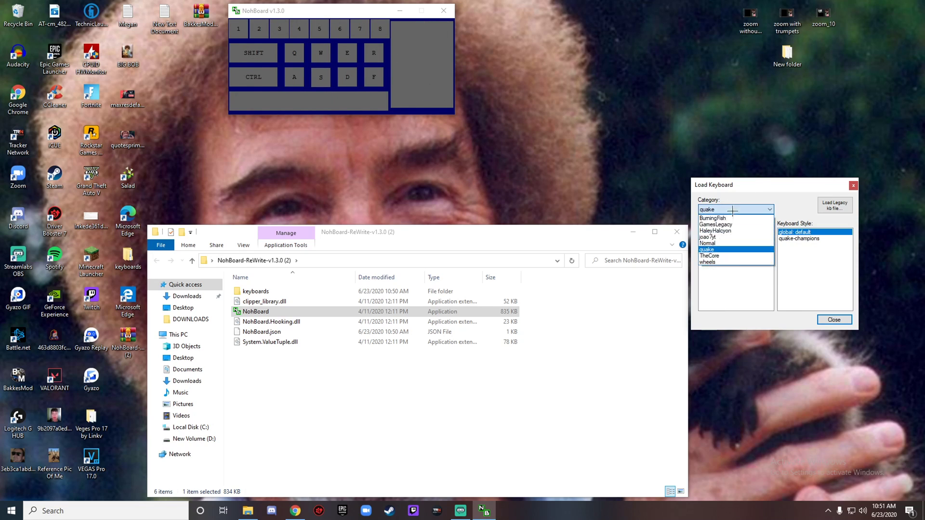
click(725, 256)
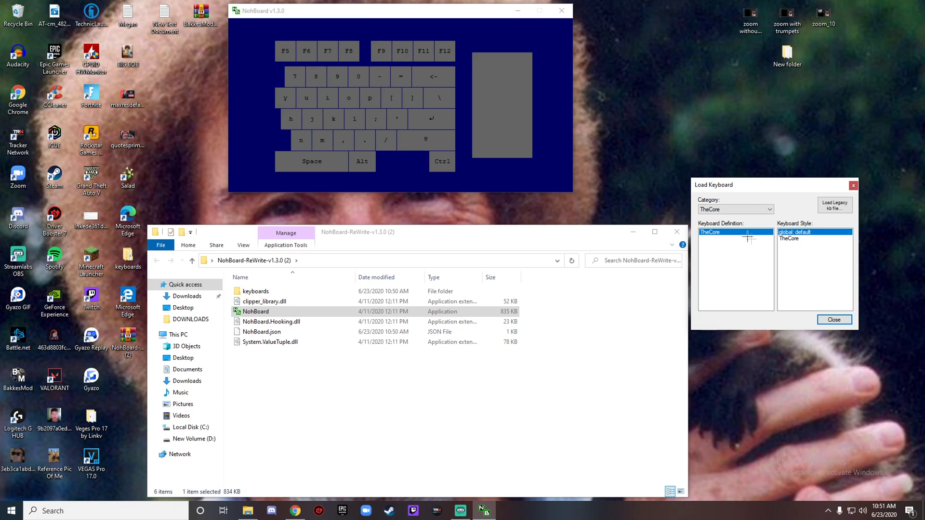
click(732, 209)
click(711, 263)
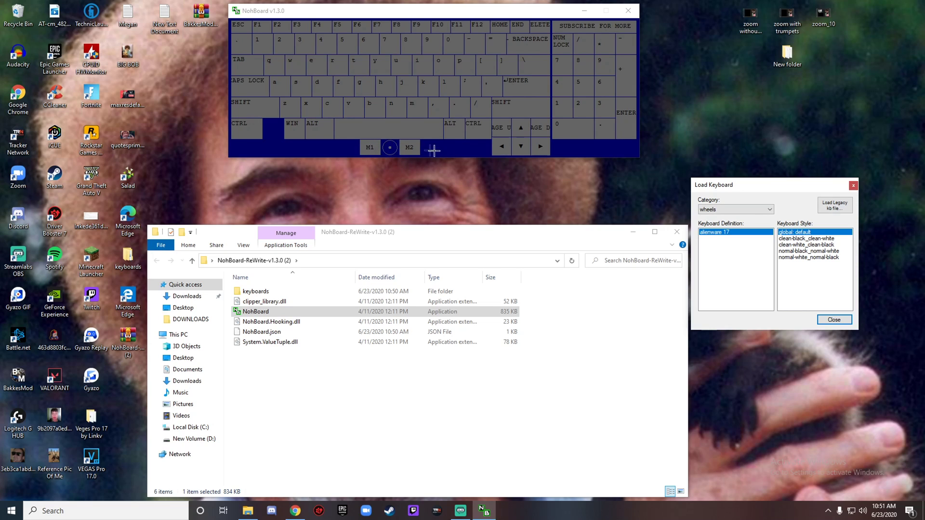
Step: Load the fps keyboard from the joao7yt category with the clean-black_clean-white style
click(769, 209)
click(720, 237)
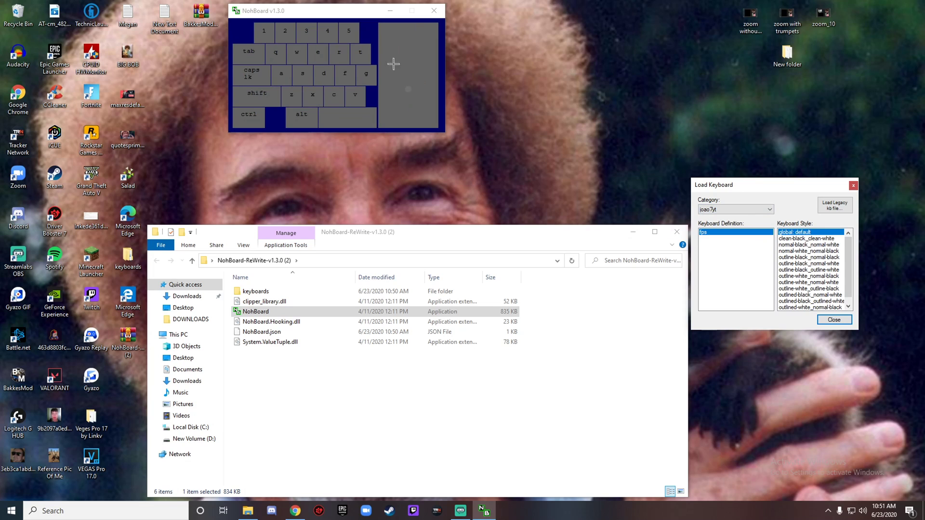
drag(761, 187, 526, 13)
click(568, 65)
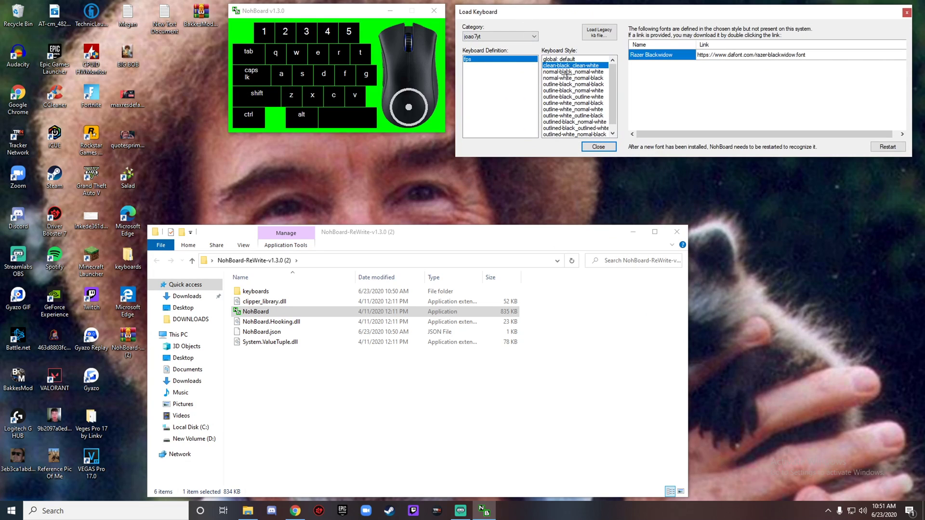
click(570, 72)
click(563, 66)
Step: Try other outline keyboard styles, ending with outline-black_outline-white
scroll(566, 72, down, 1)
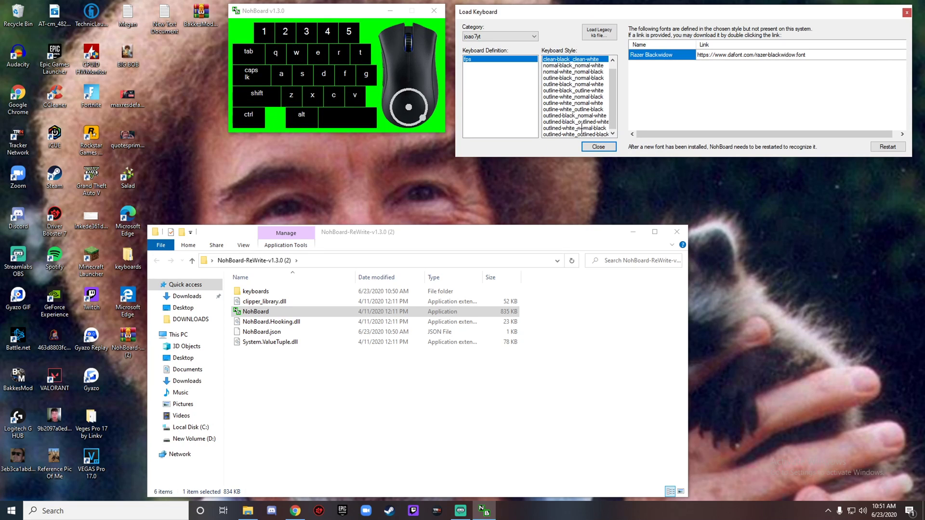
click(574, 109)
click(573, 96)
scroll(571, 91, up, 1)
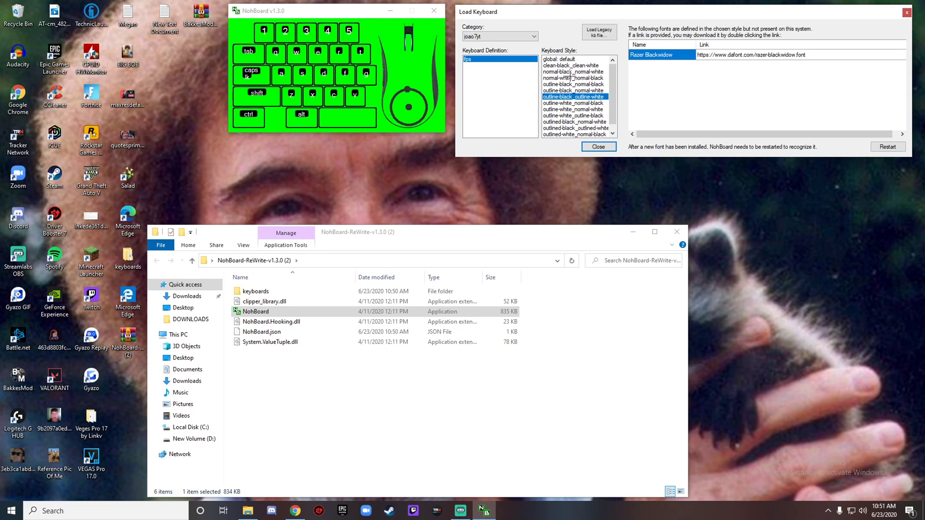
Step: Apply the clean-black_clean-white style again, finish loading the keyboard, and close the NohBoard folder window
click(569, 65)
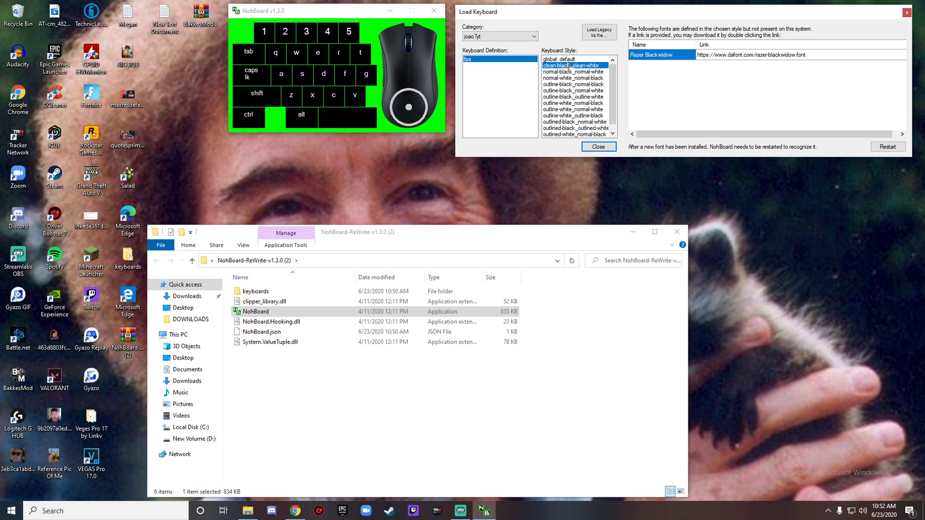
click(599, 146)
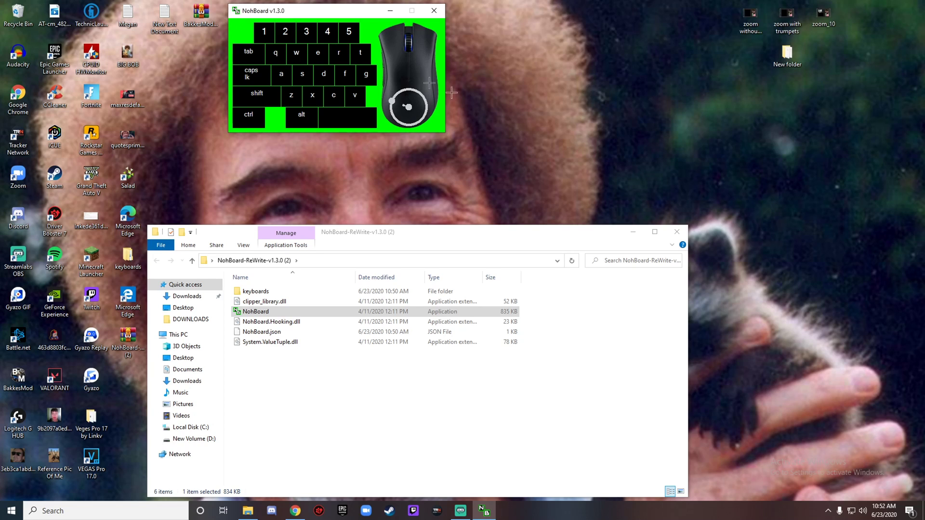
drag(346, 10, 367, 12)
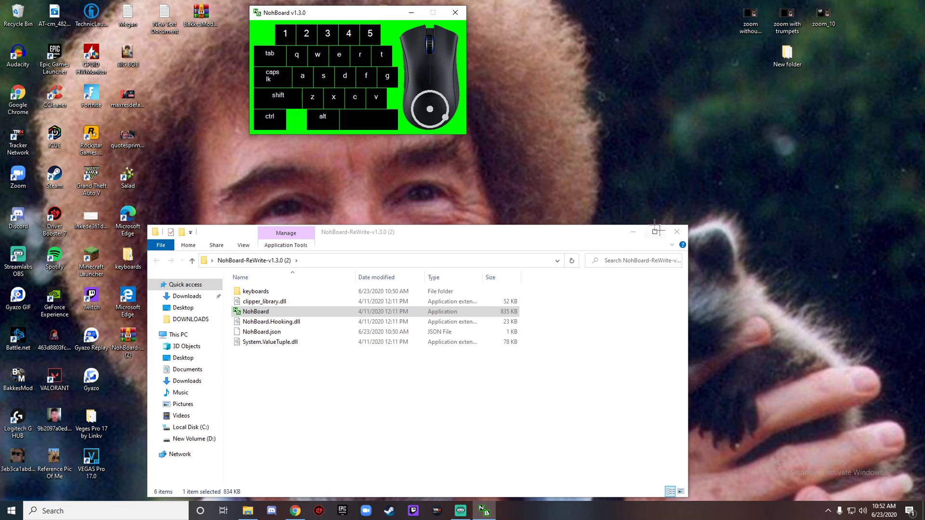
click(677, 232)
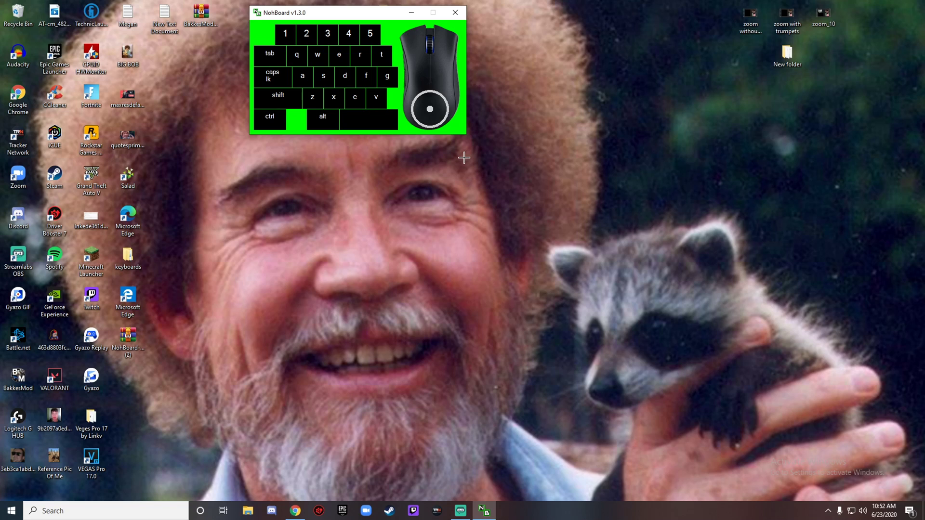
Step: Switch to Streamlabs OBS and add a Window Capture source named Window Capture to the browser scene
key(alt+Tab)
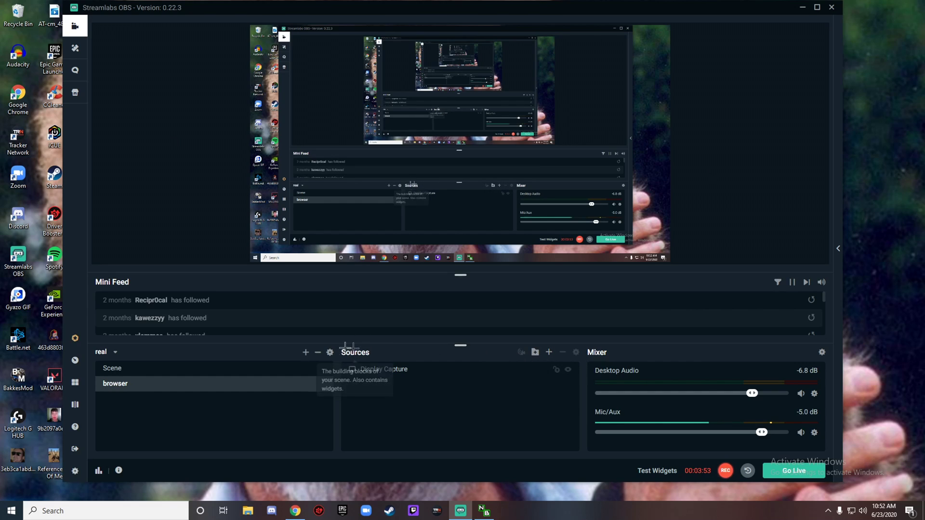
click(549, 353)
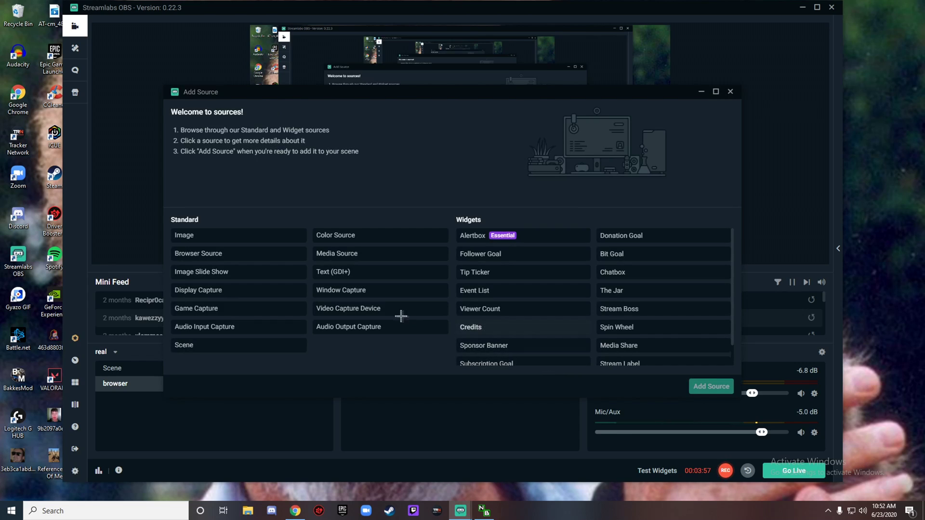
click(353, 292)
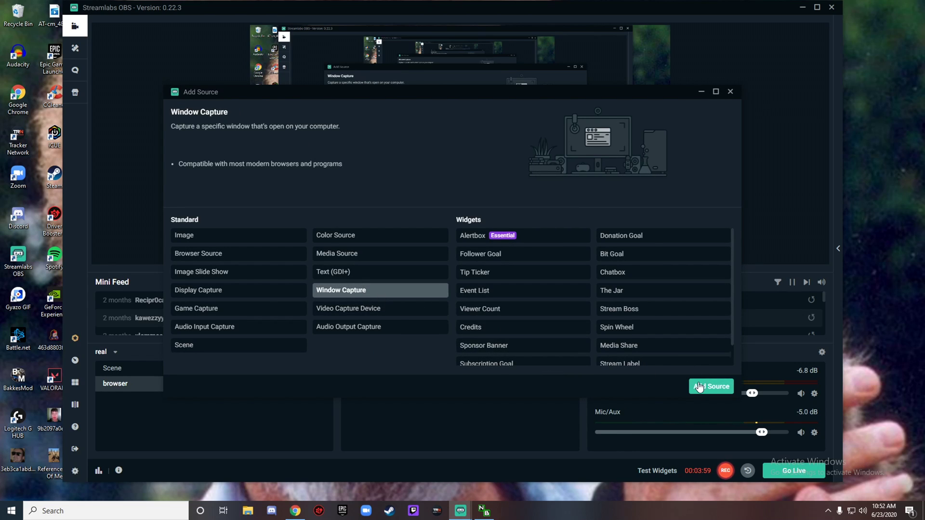
click(700, 387)
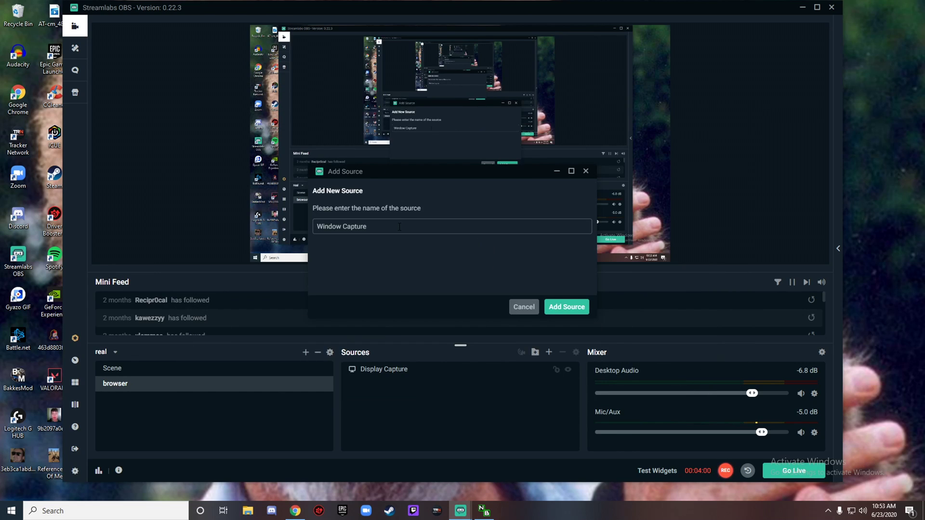
click(568, 307)
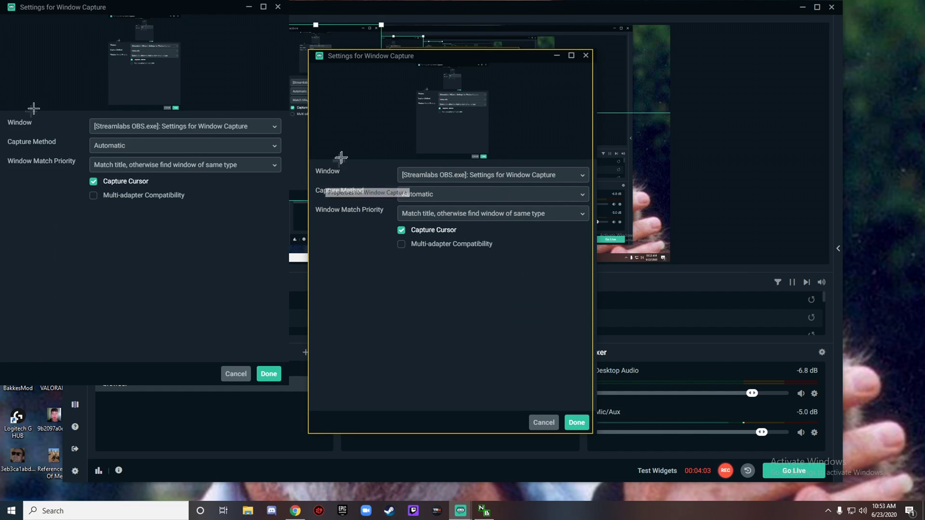
Step: Set the captured window to [NohBoard.exe]: NohBoard v1.3.0 and finish the source settings
click(496, 176)
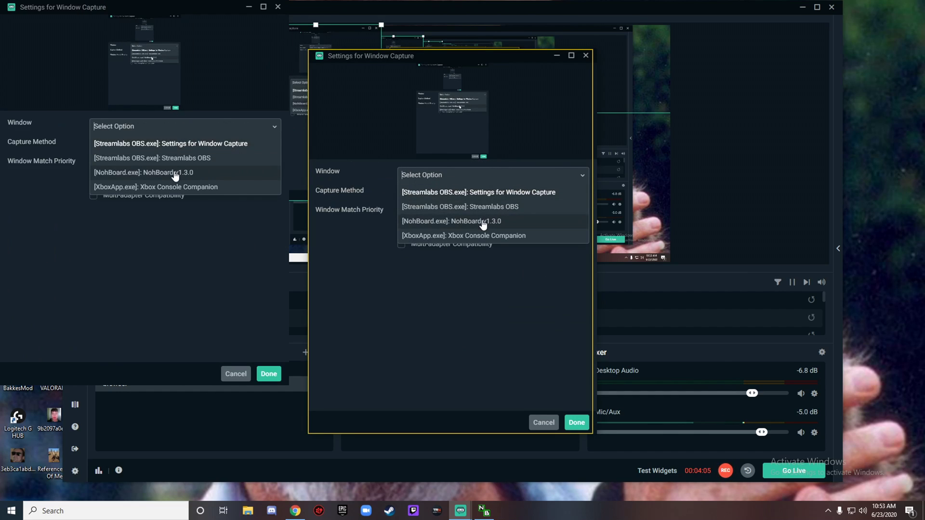
click(451, 222)
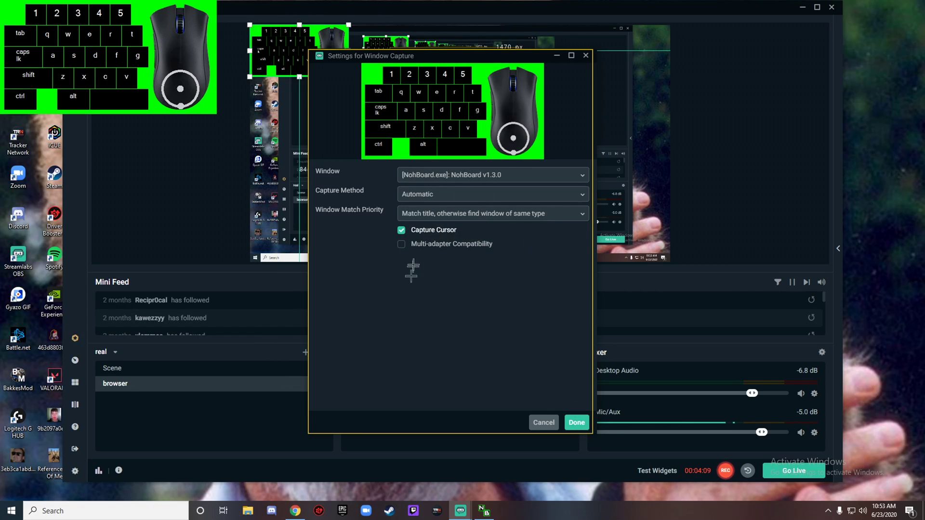
click(577, 421)
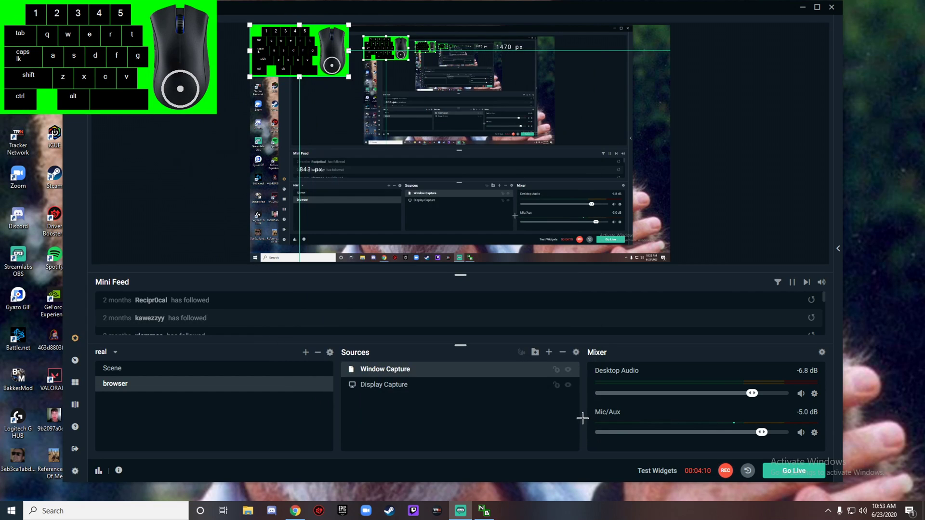
Step: Add a Chroma Key filter to the Window Capture source showing the keyboard
right_click(446, 370)
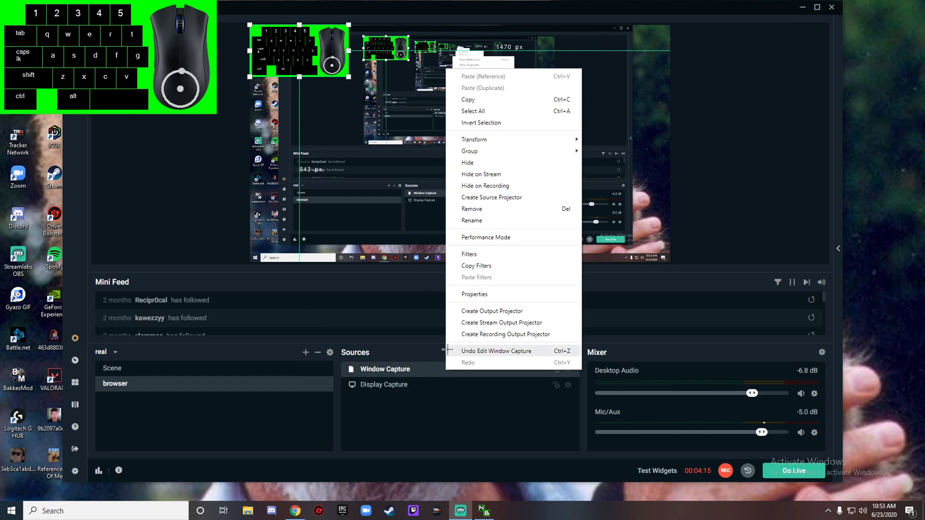
click(377, 328)
right_click(313, 57)
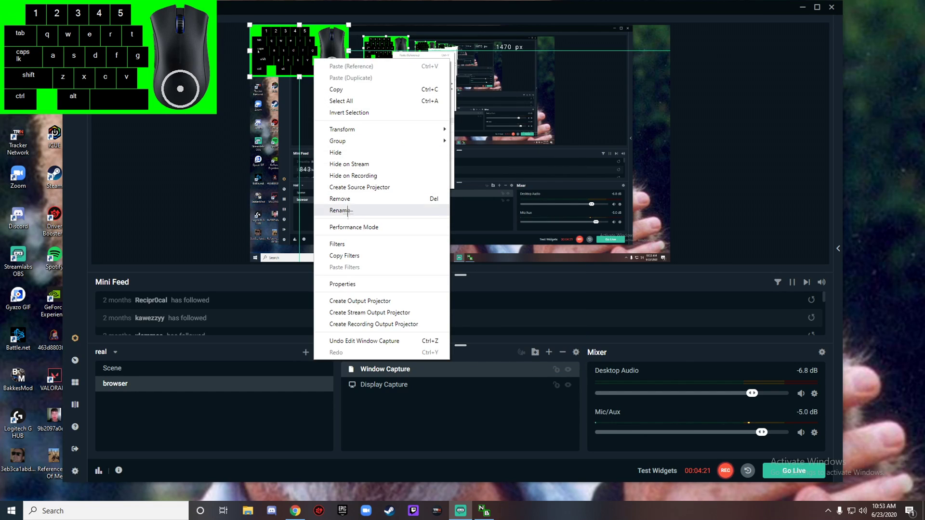
click(353, 277)
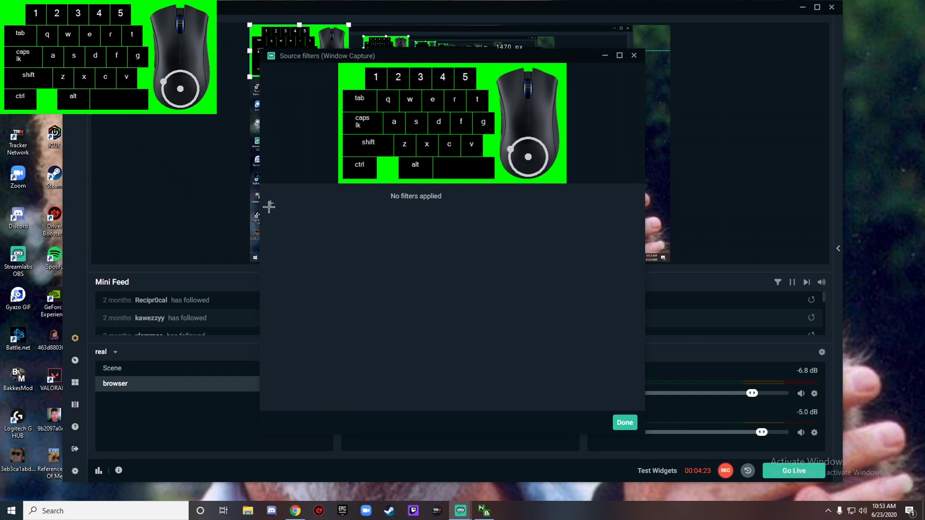
click(269, 207)
click(368, 190)
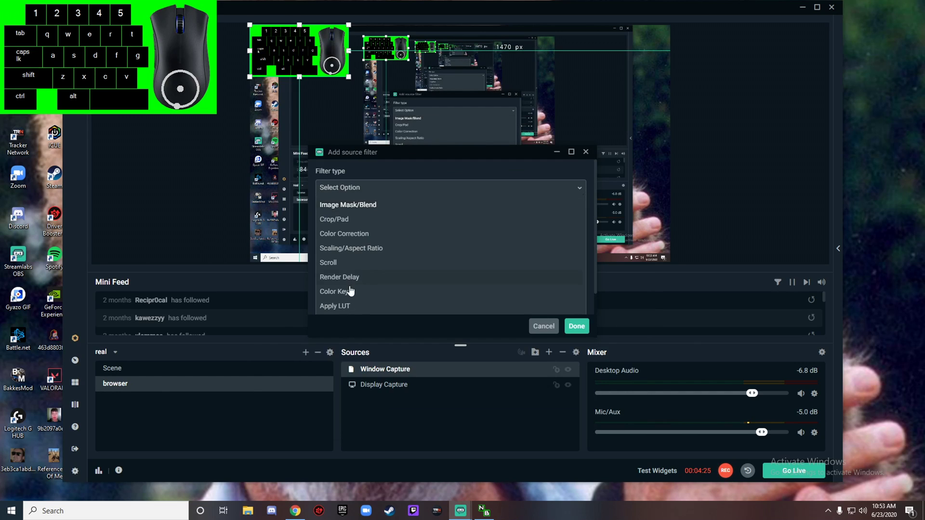
scroll(340, 305, down, 1)
click(340, 306)
click(578, 325)
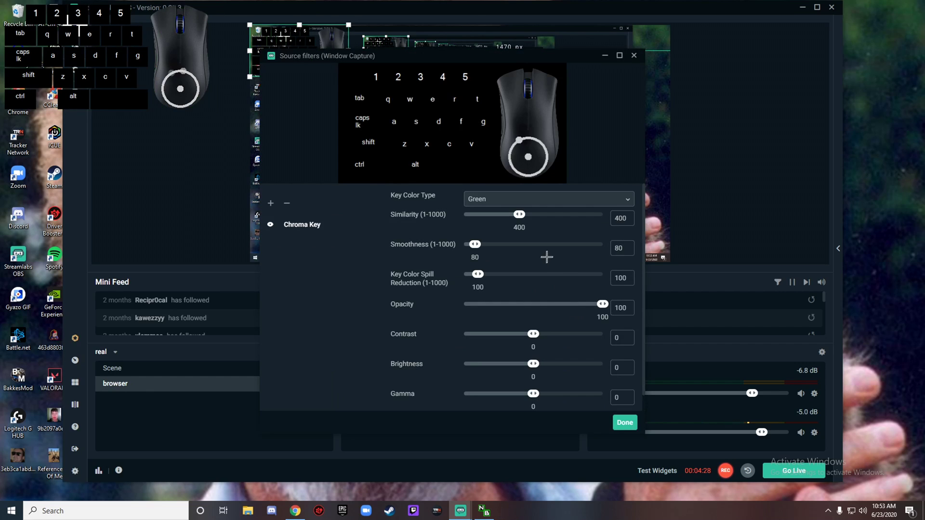
Step: Review the Chroma Key filter's color, similarity, smoothness and opacity settings, and close the source filters without changes
scroll(544, 257, down, 1)
scroll(541, 256, up, 1)
scroll(542, 256, down, 1)
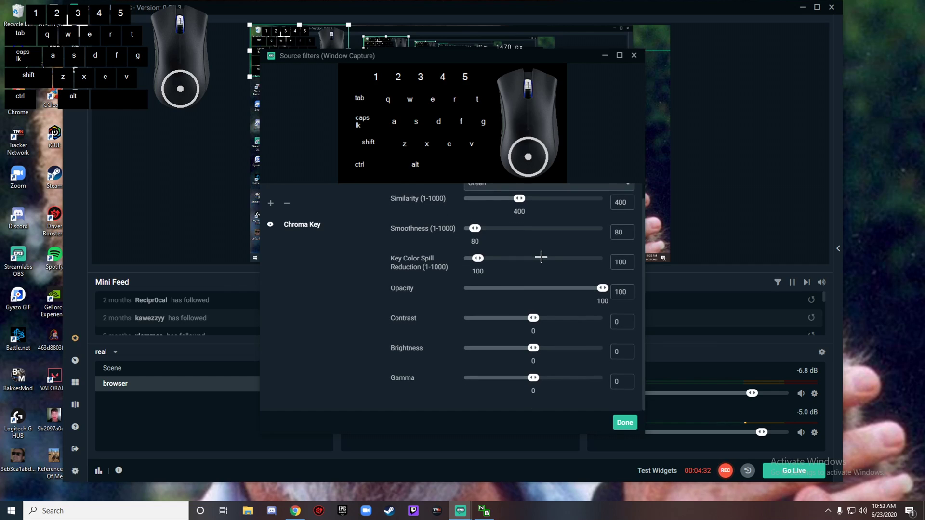
scroll(541, 258, up, 1)
scroll(541, 274, down, 1)
scroll(587, 321, up, 1)
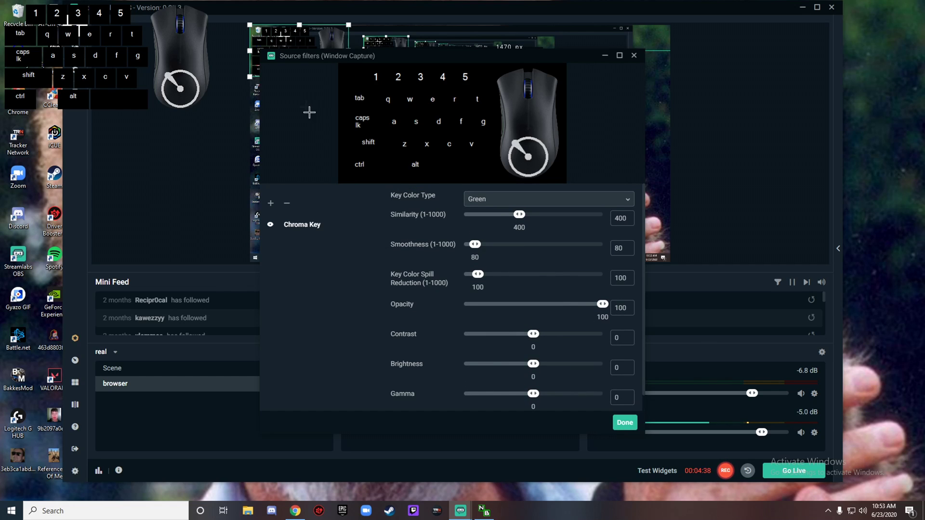
click(625, 422)
Step: Move the keyboard and mouse overlay to the lower-left corner of the scene preview and deselect it
drag(316, 85, 318, 268)
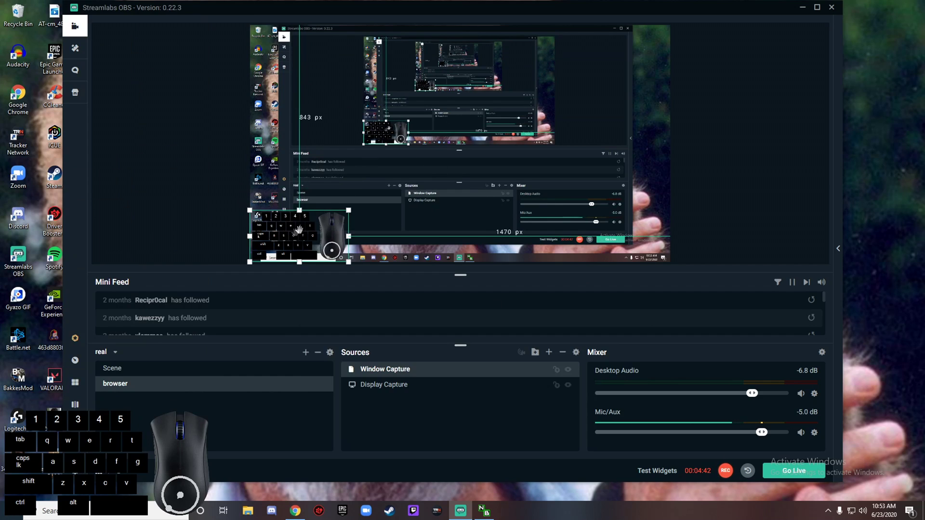
click(400, 148)
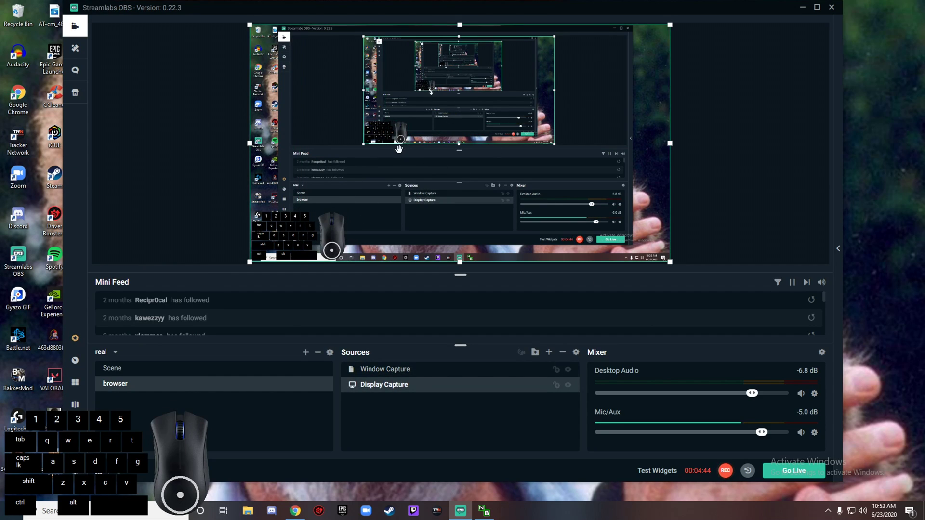
Step: Test the overlay's response to mouse clicks and the W, A, S and Shift keys
right_click(398, 150)
click(390, 141)
key(w)
key(a)
key(s)
key(shift)
key(shift)
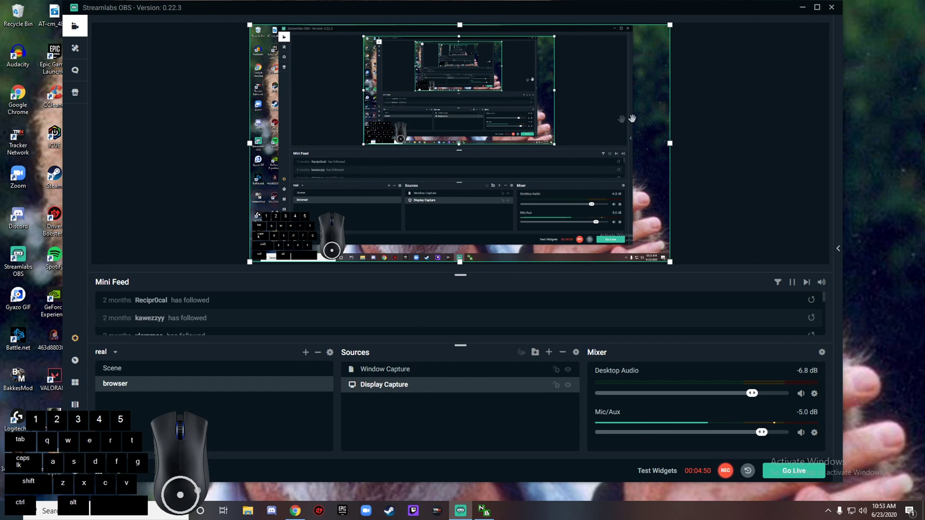